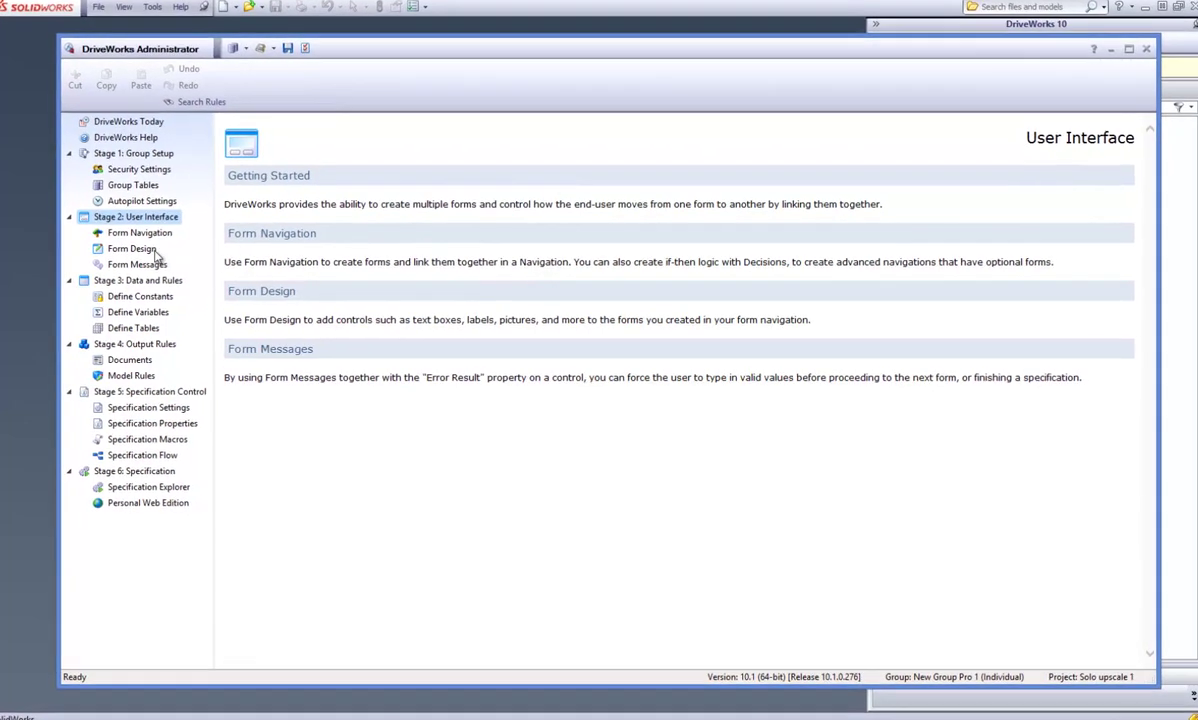
- Add a form named 'New Customer' to the navigation and drag it below the Info form
{"action": "left_click", "coordinate": [150, 233]}
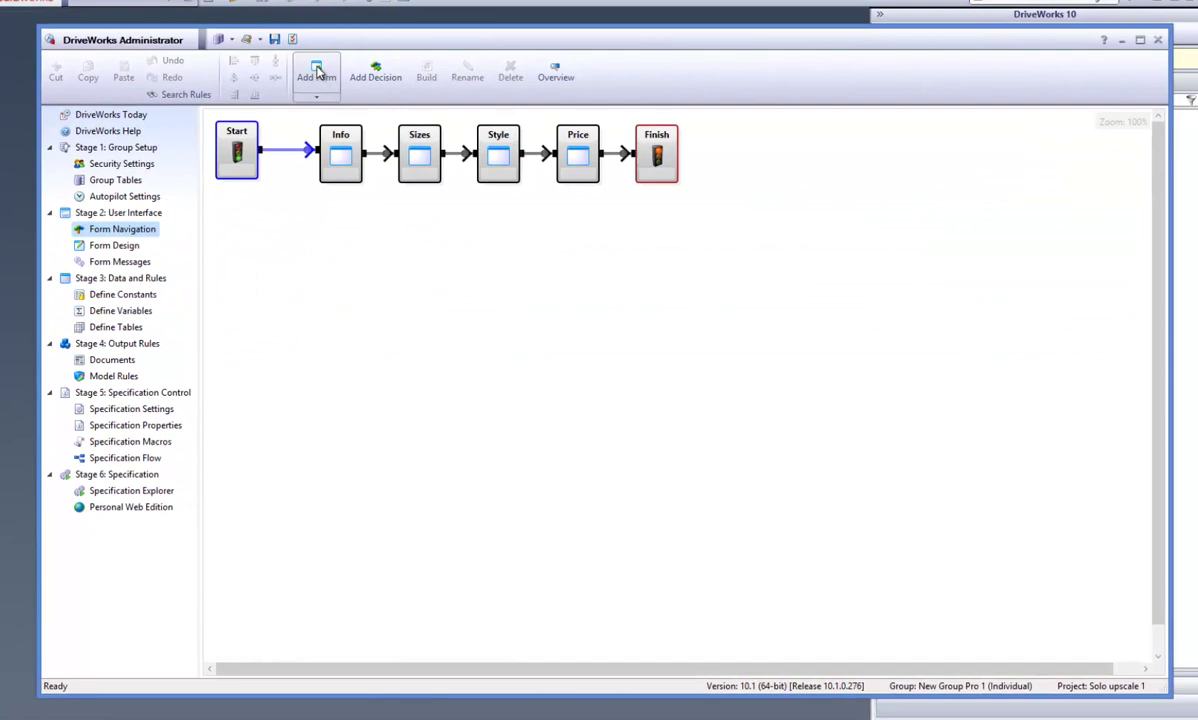
{"action": "left_click", "coordinate": [318, 72]}
{"action": "type", "text": "New Cus"}
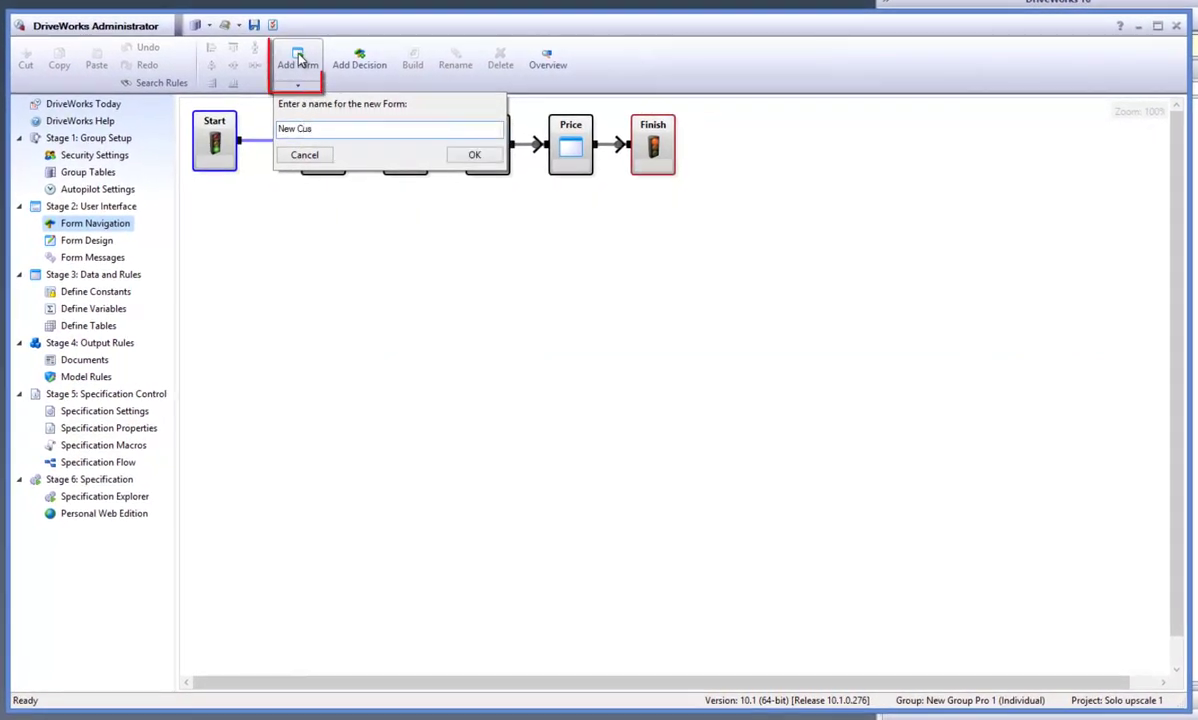
{"action": "type", "text": "tomer"}
{"action": "key", "text": "Return"}
{"action": "left_click_drag", "start_coordinate": [300, 232], "coordinate": [332, 284]}
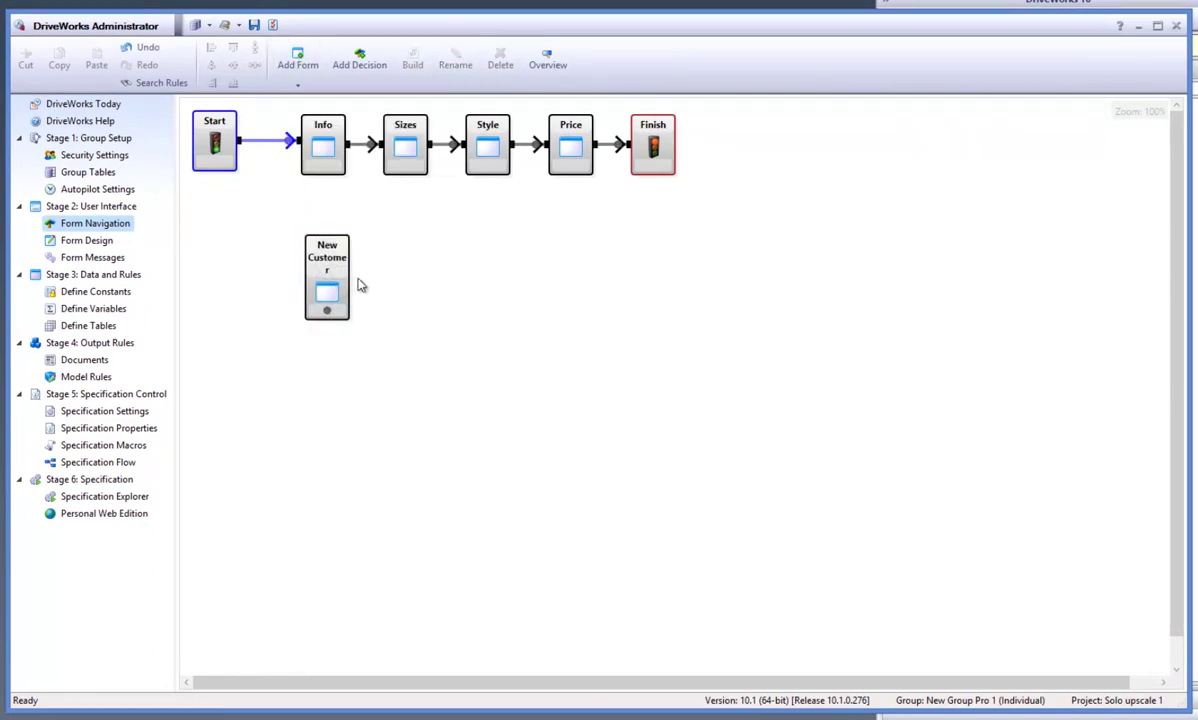
- In Form Design, select the Contact, Customer and Sales Person fields on the Info form
{"action": "left_click", "coordinate": [86, 241]}
{"action": "left_click", "coordinate": [330, 281]}
{"action": "left_click", "coordinate": [332, 306], "text": "ctrl"}
{"action": "left_click", "coordinate": [338, 330], "text": "ctrl"}
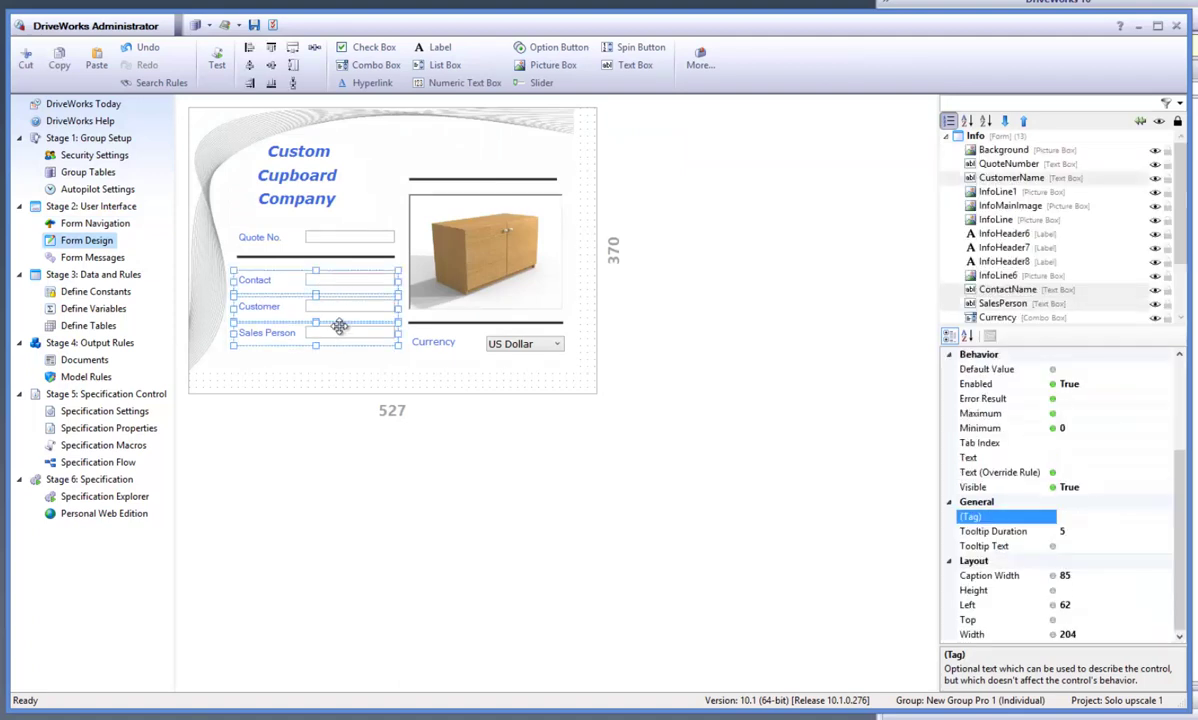
{"action": "left_click", "coordinate": [1140, 120]}
{"action": "left_click", "coordinate": [977, 192]}
- Paste the three fields into the New Customer form's top-left, then return to Info
{"action": "left_click", "coordinate": [997, 150]}
{"action": "left_click", "coordinate": [302, 246]}
{"action": "key", "text": "ctrl+v"}
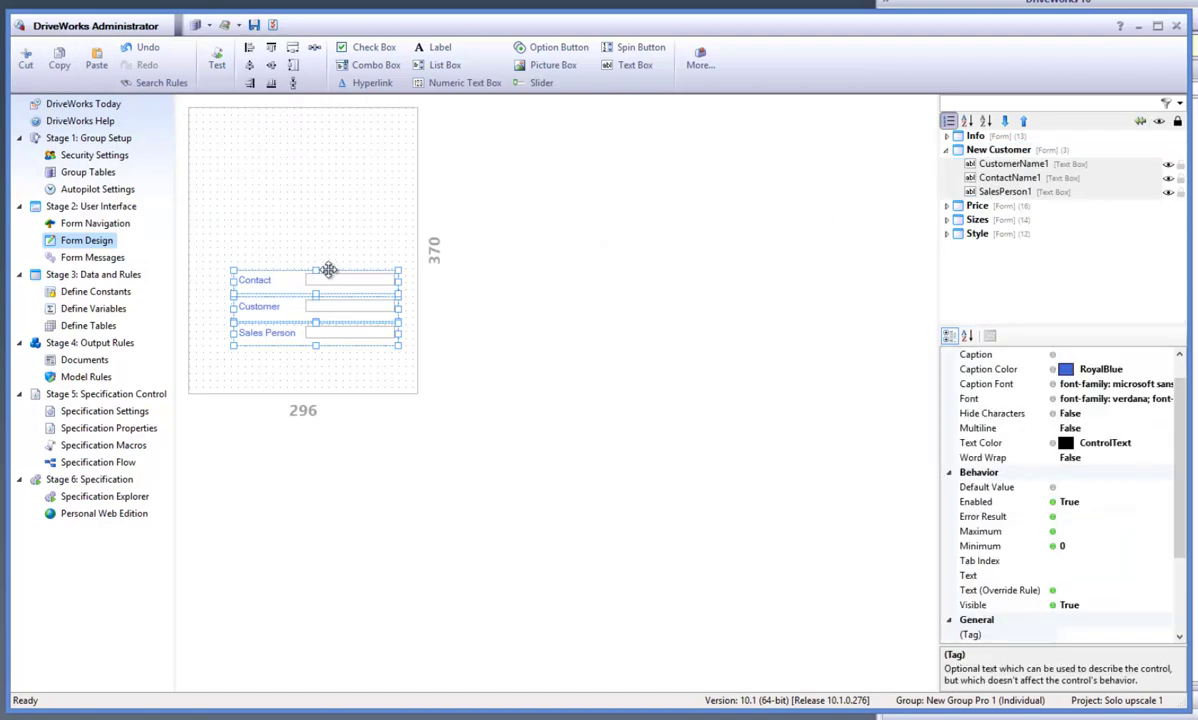
{"action": "left_click_drag", "start_coordinate": [327, 273], "coordinate": [304, 128]}
{"action": "left_click", "coordinate": [342, 254]}
{"action": "key", "text": "ctrl+a"}
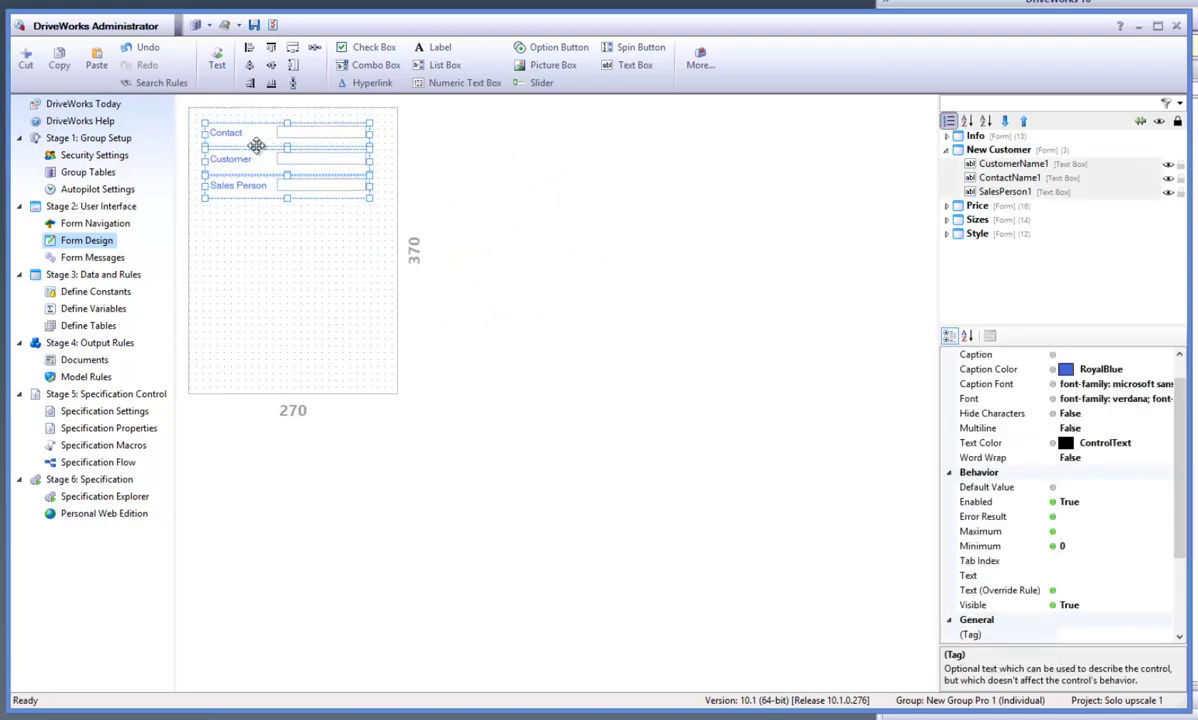
{"action": "left_click", "coordinate": [388, 193]}
{"action": "left_click", "coordinate": [980, 137]}
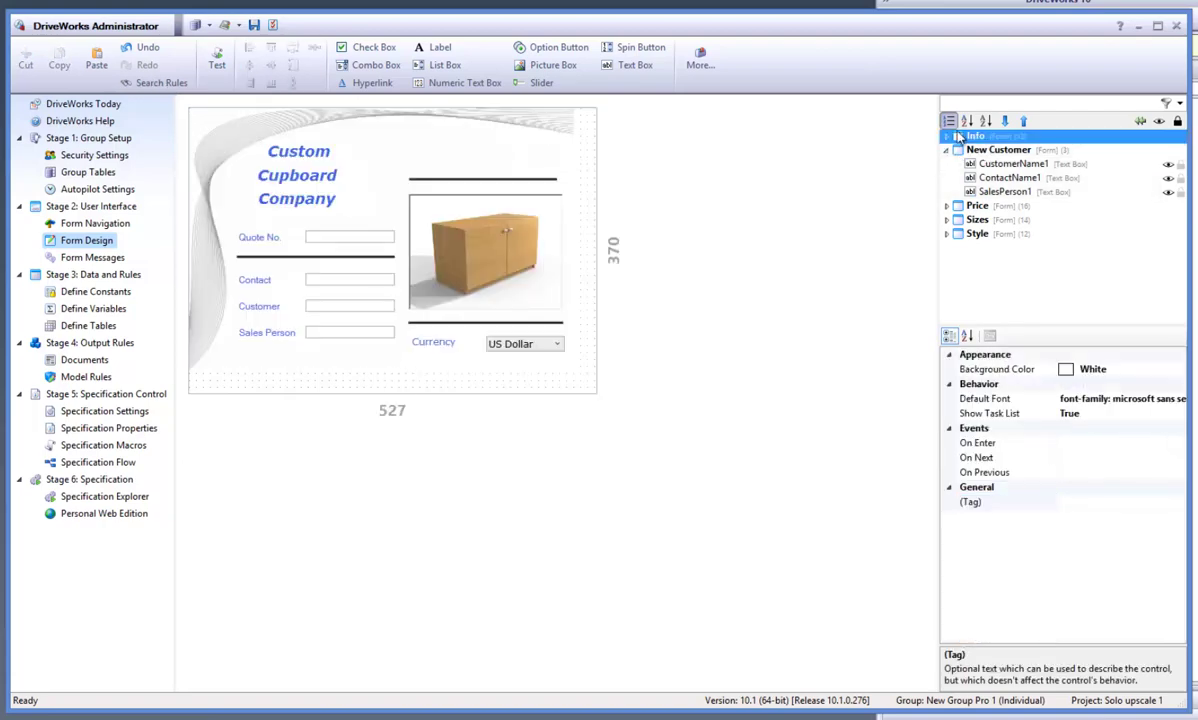
- Add an Item List control named 'NewCustomer' to the Info form
{"action": "left_click", "coordinate": [700, 58]}
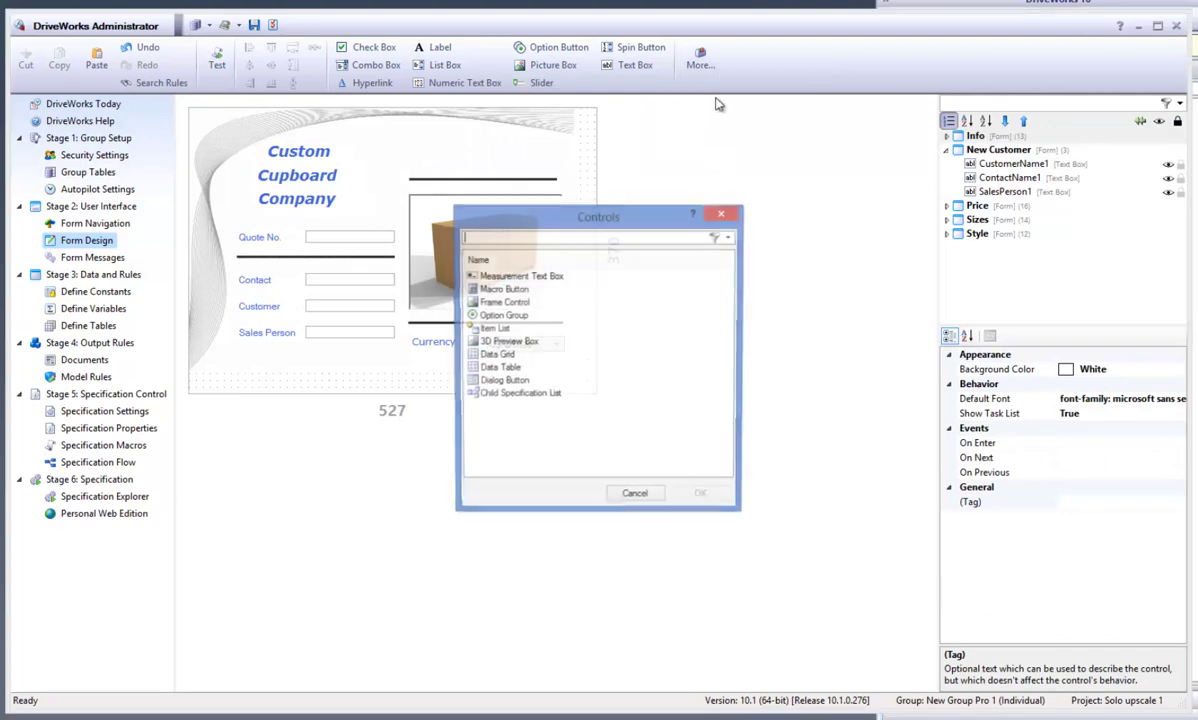
{"action": "left_click", "coordinate": [503, 331]}
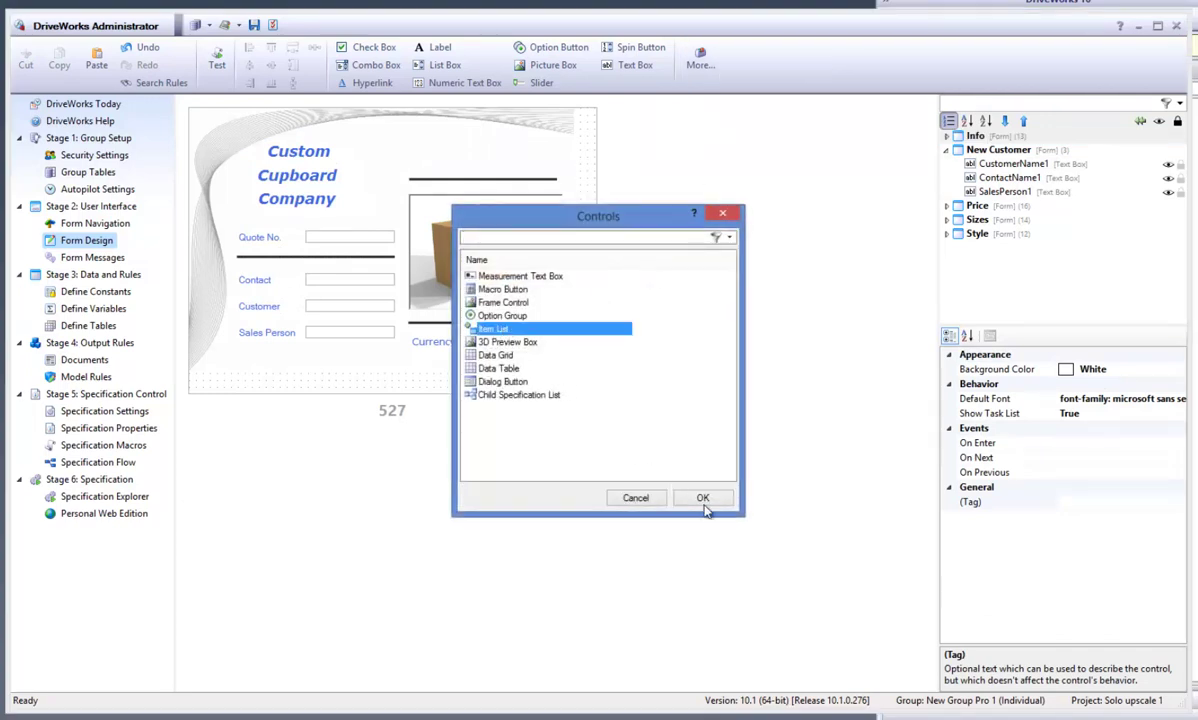
{"action": "left_click", "coordinate": [705, 502]}
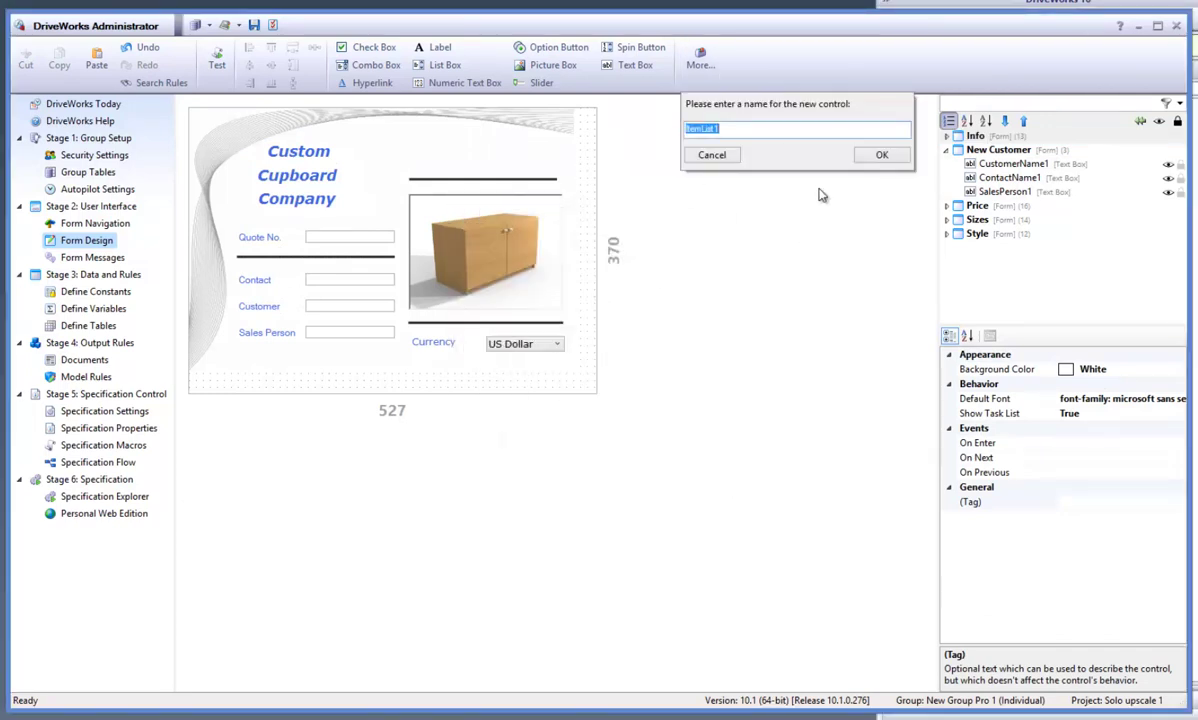
{"action": "type", "text": "NewCusom"}
{"action": "key", "text": "BackSpace"}
{"action": "key", "text": "BackSpace"}
{"action": "key", "text": "BackSpace"}
{"action": "type", "text": "stomer"}
{"action": "left_click", "coordinate": [882, 155]}
- Place and resize the NewCustomer list across the bottom of the Info form
{"action": "left_click_drag", "start_coordinate": [567, 254], "coordinate": [456, 492]}
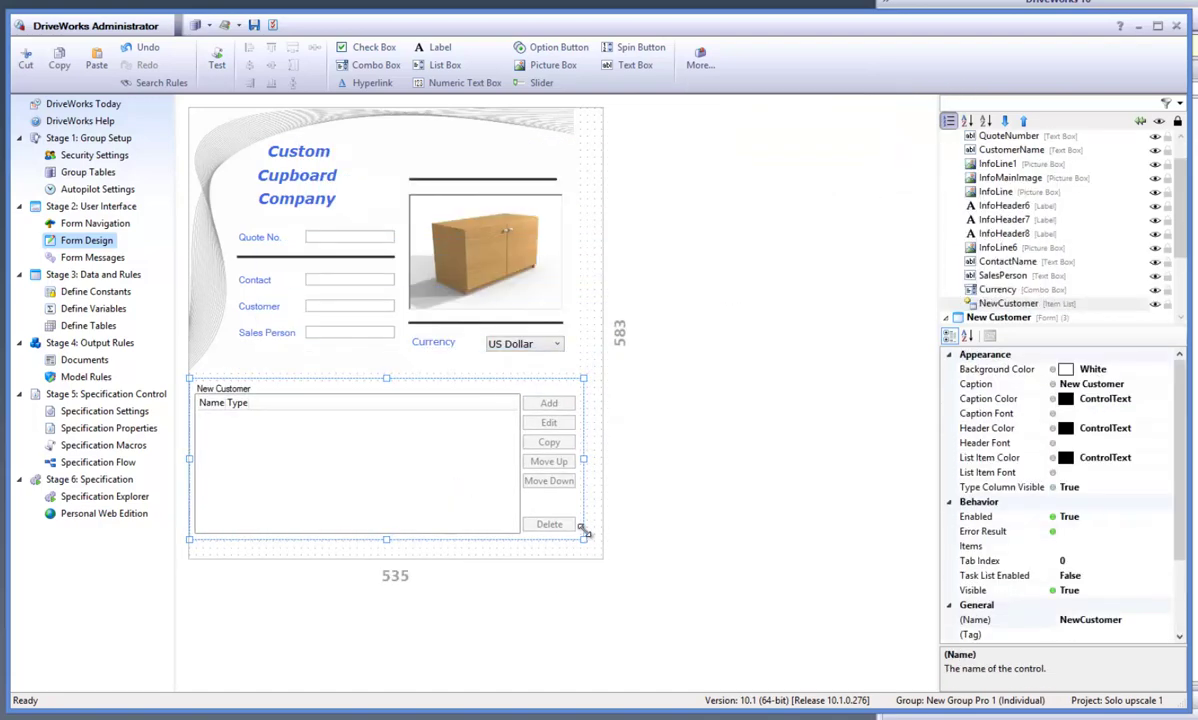
{"action": "left_click_drag", "start_coordinate": [585, 539], "coordinate": [593, 469]}
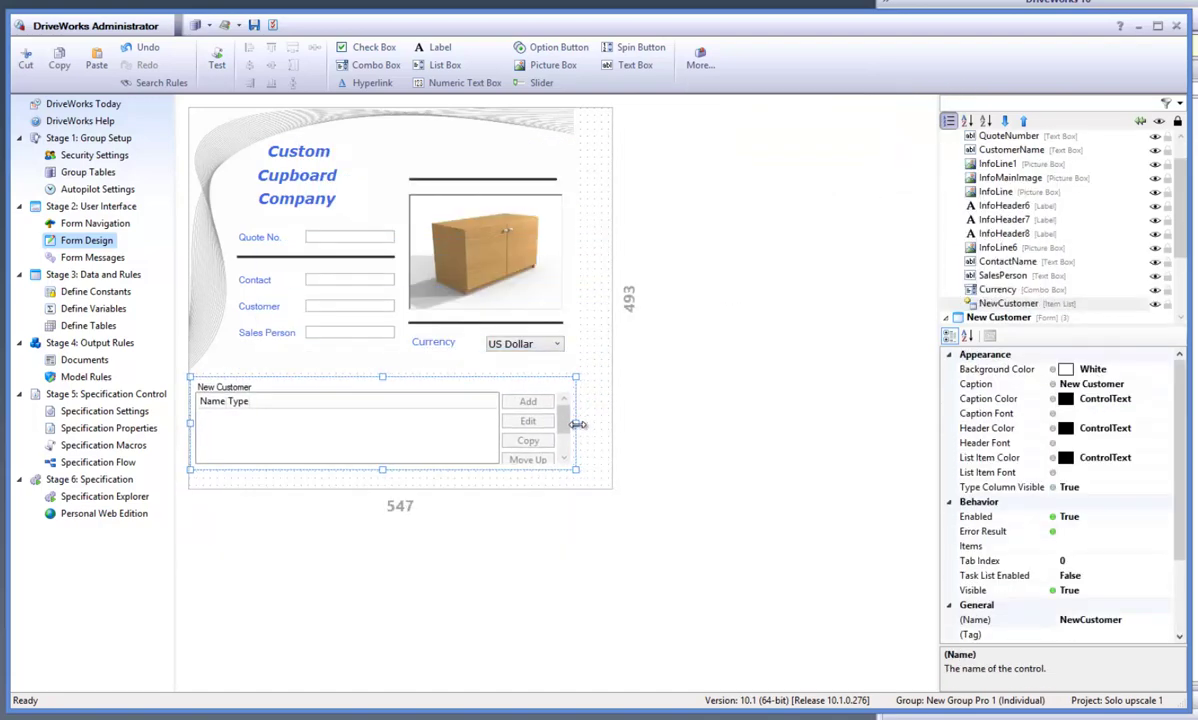
{"action": "left_click_drag", "start_coordinate": [581, 424], "coordinate": [567, 424]}
{"action": "left_click", "coordinate": [420, 360]}
{"action": "left_click", "coordinate": [350, 430]}
{"action": "left_click_drag", "start_coordinate": [385, 463], "coordinate": [385, 489]}
{"action": "left_click", "coordinate": [457, 512]}
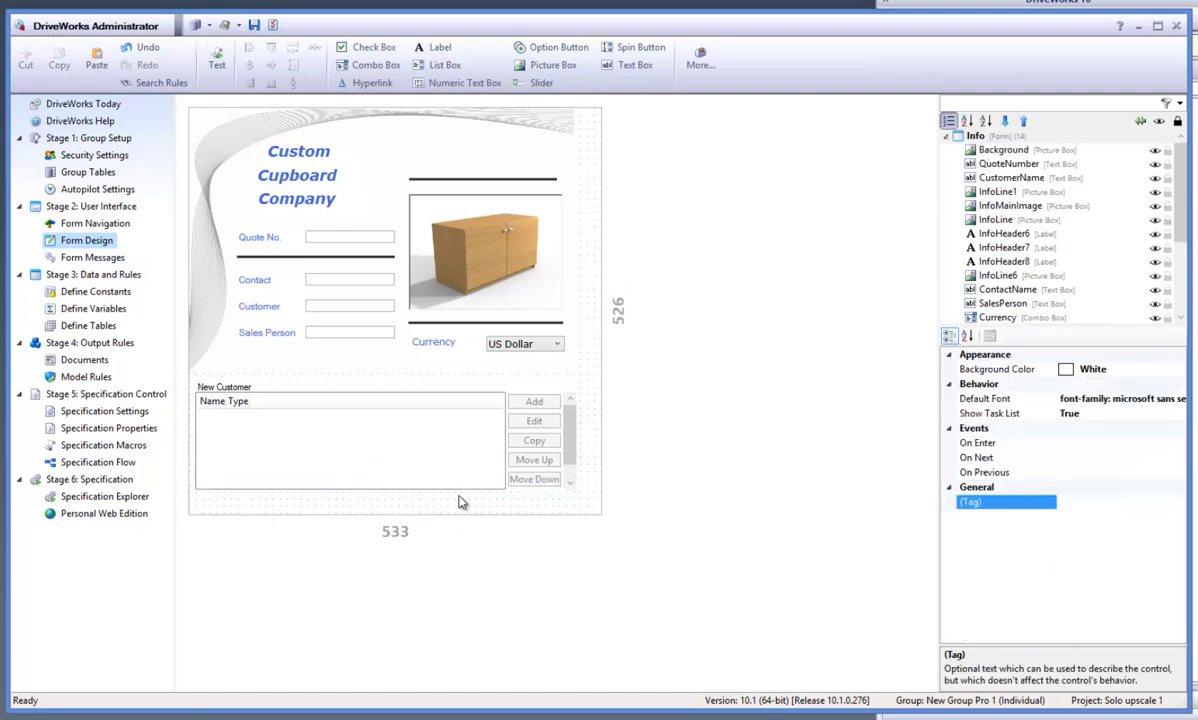
{"action": "left_click", "coordinate": [444, 458]}
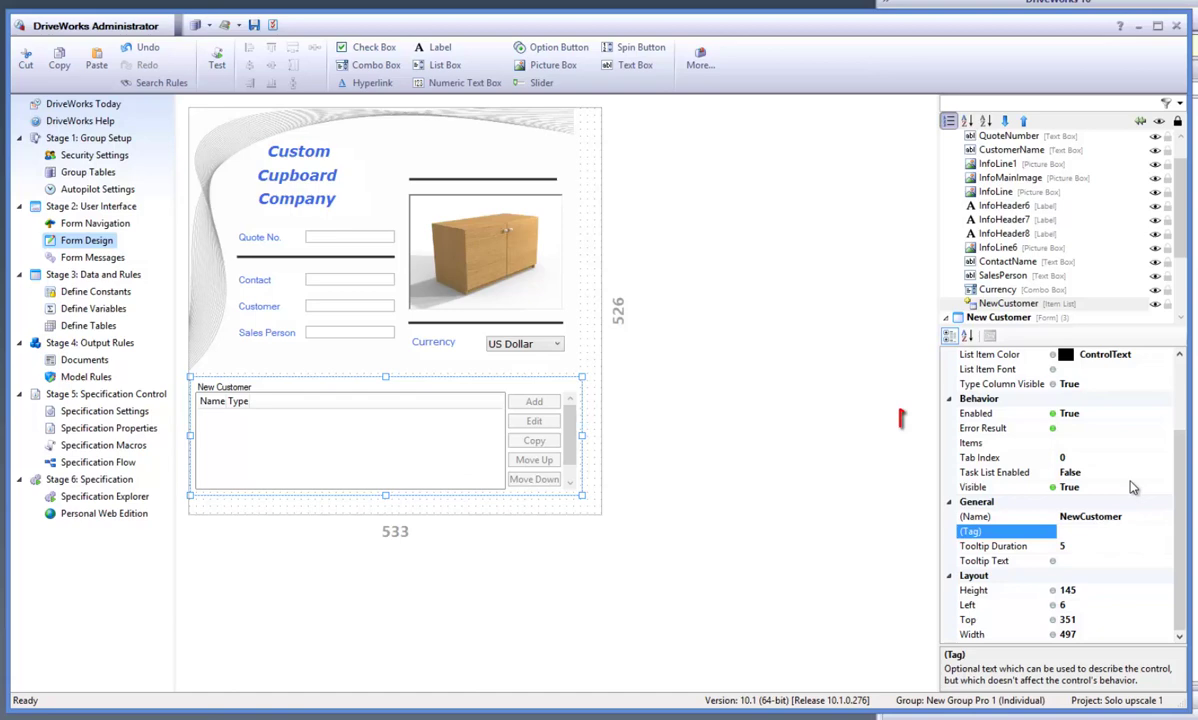
- Allow New Customer items in the list and add a 'Customer Name' item value
{"action": "left_click", "coordinate": [1095, 442]}
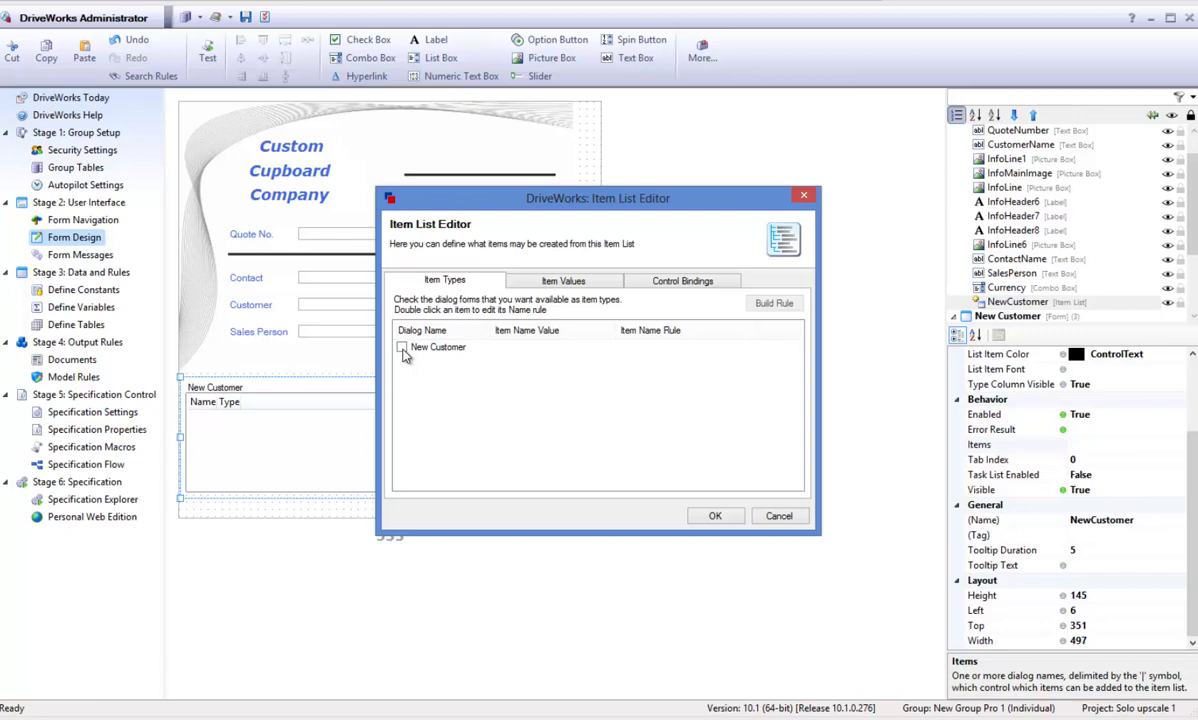
{"action": "left_click", "coordinate": [402, 349]}
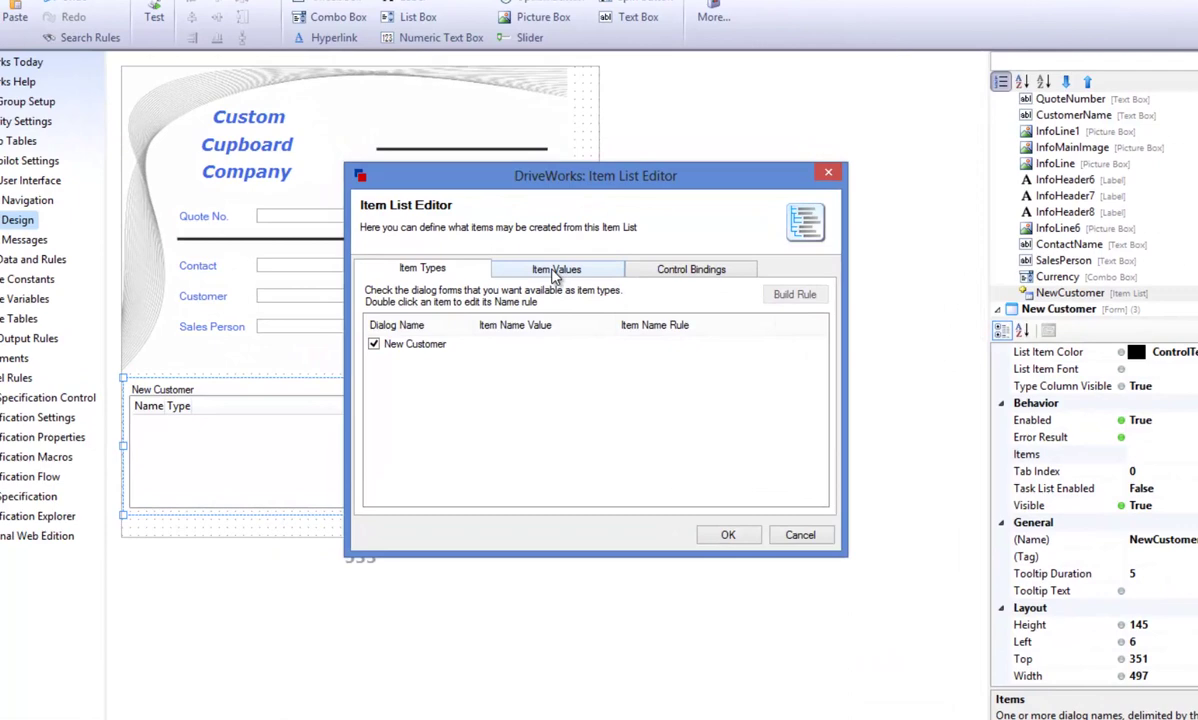
{"action": "left_click", "coordinate": [561, 283]}
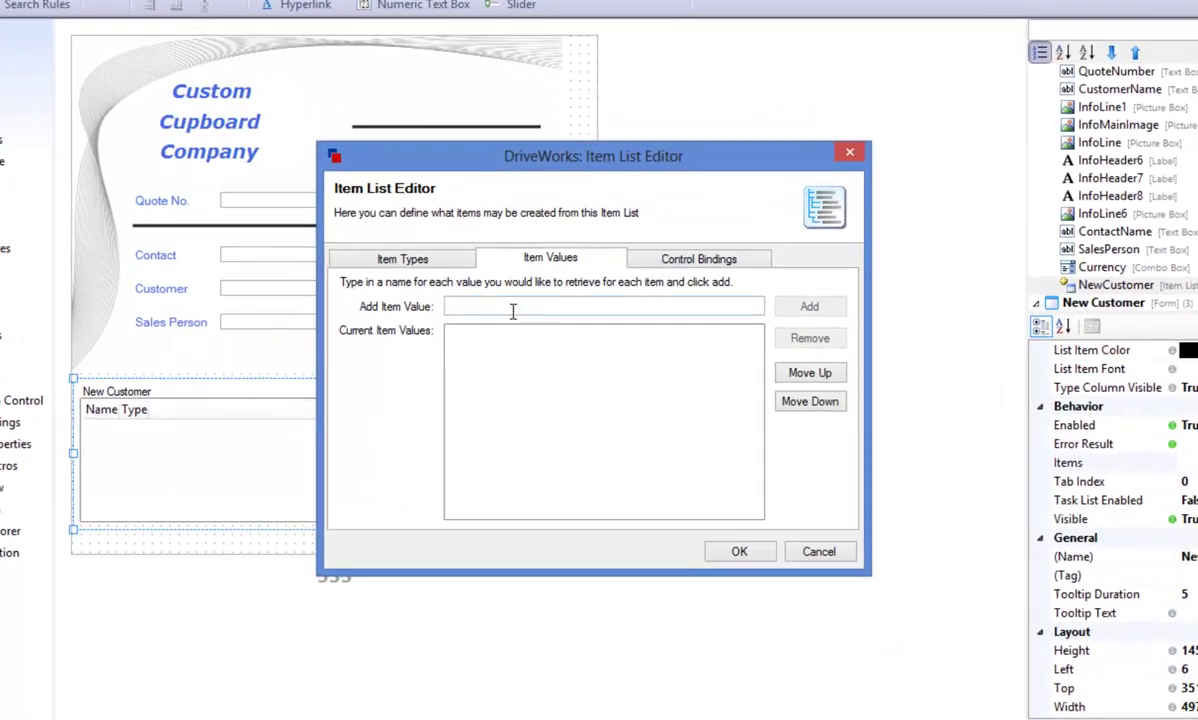
{"action": "left_click", "coordinate": [512, 311]}
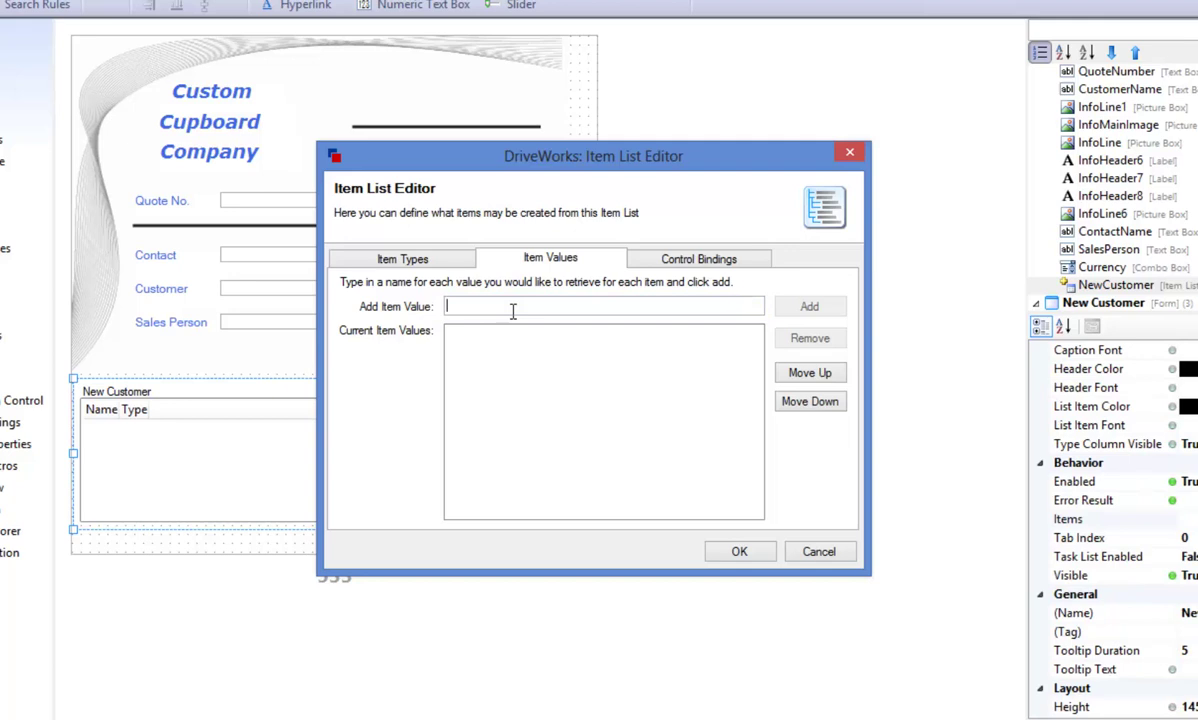
{"action": "type", "text": "Customer Name"}
{"action": "left_click", "coordinate": [810, 306]}
- Bind the Customer Name value to the CustomerName1 control and confirm
{"action": "left_click", "coordinate": [698, 258]}
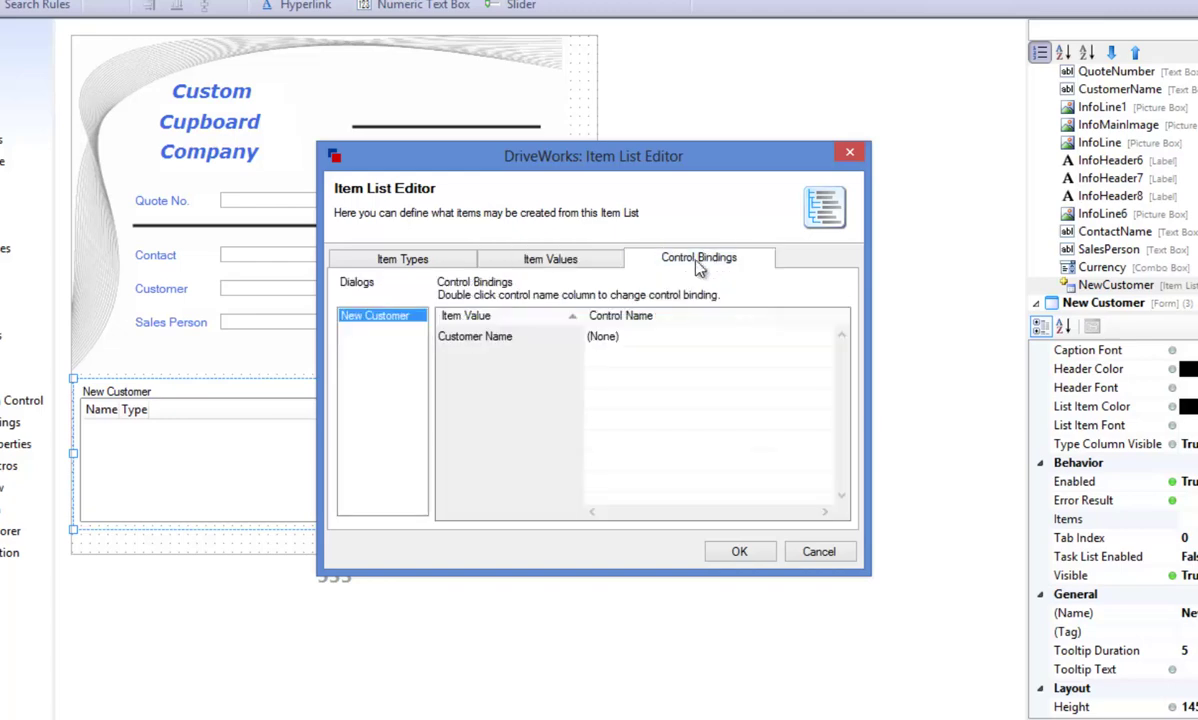
{"action": "double_click", "coordinate": [660, 337]}
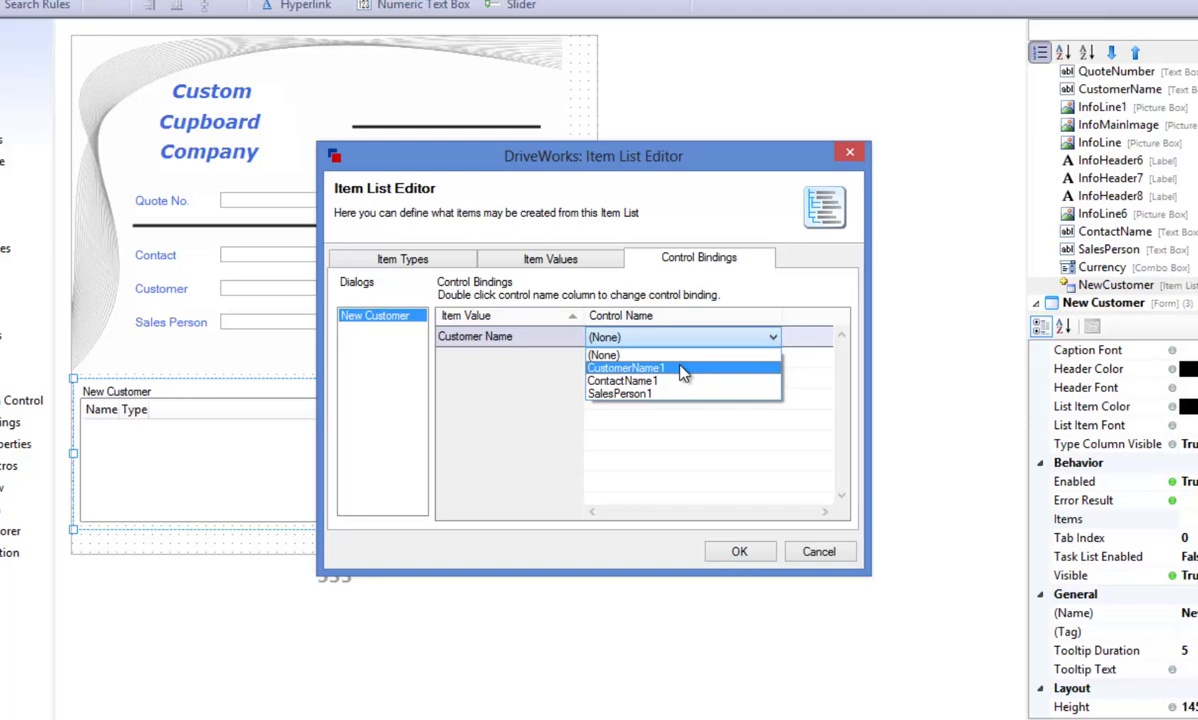
{"action": "left_click", "coordinate": [683, 370]}
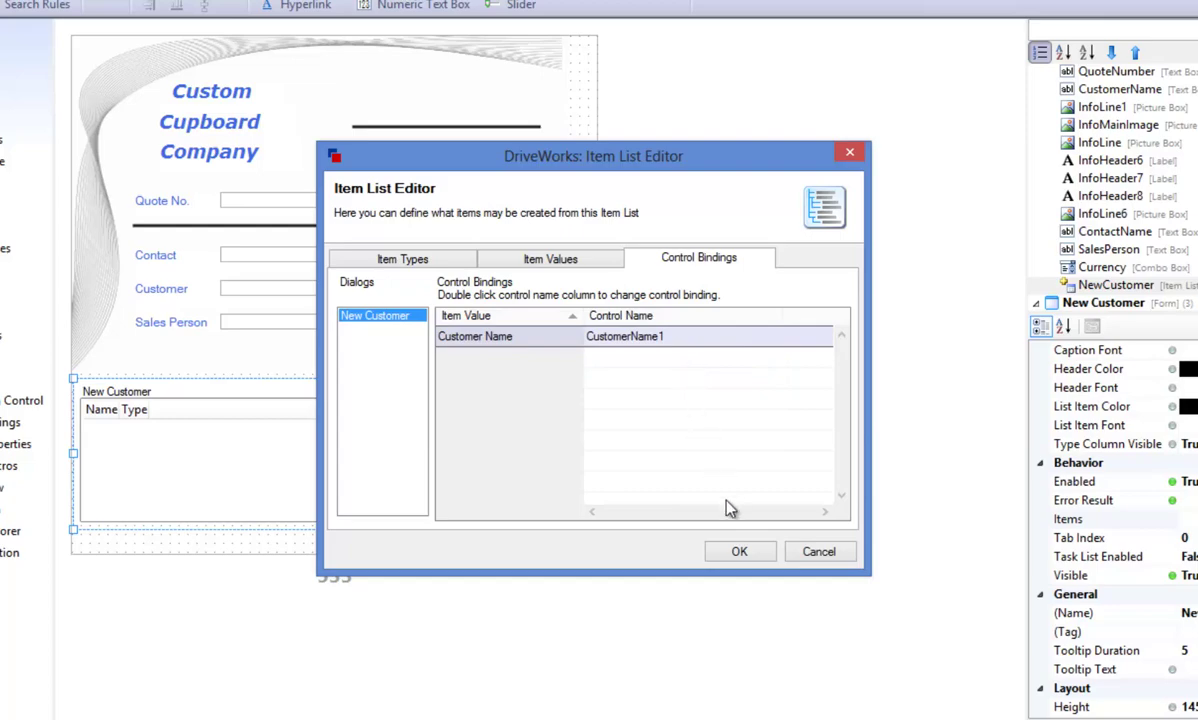
{"action": "left_click", "coordinate": [737, 552]}
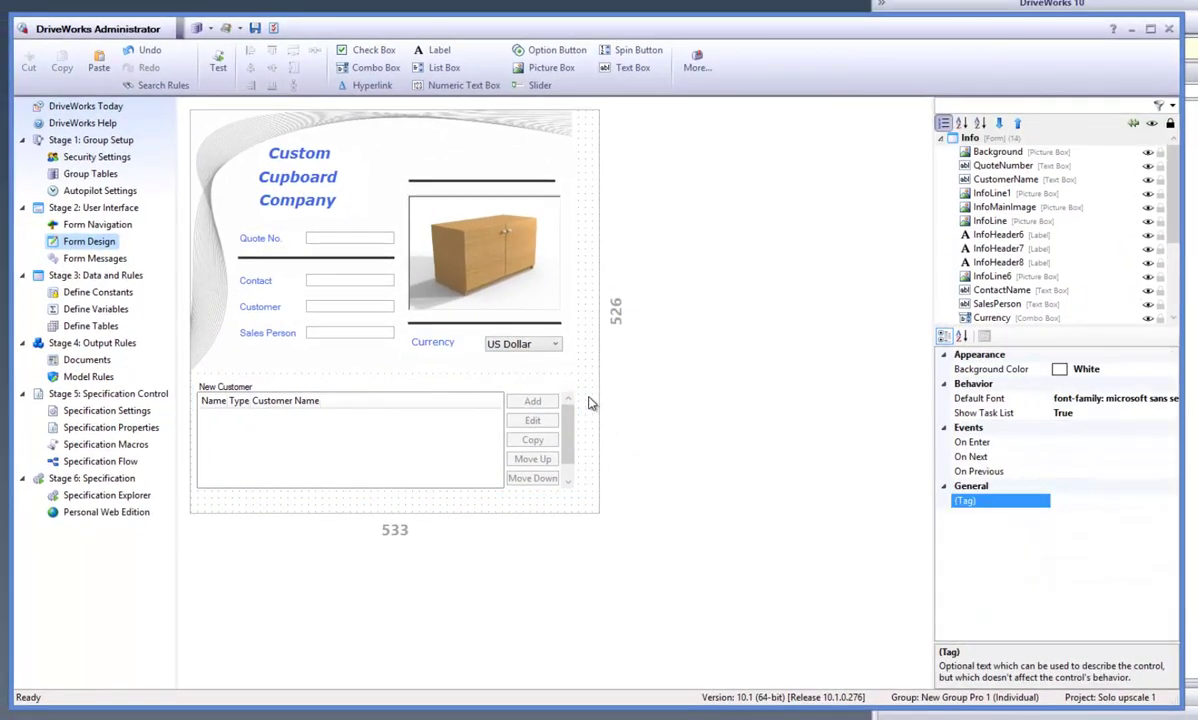
- Create a new specification based on Solo upscale 1
{"action": "left_click", "coordinate": [585, 398]}
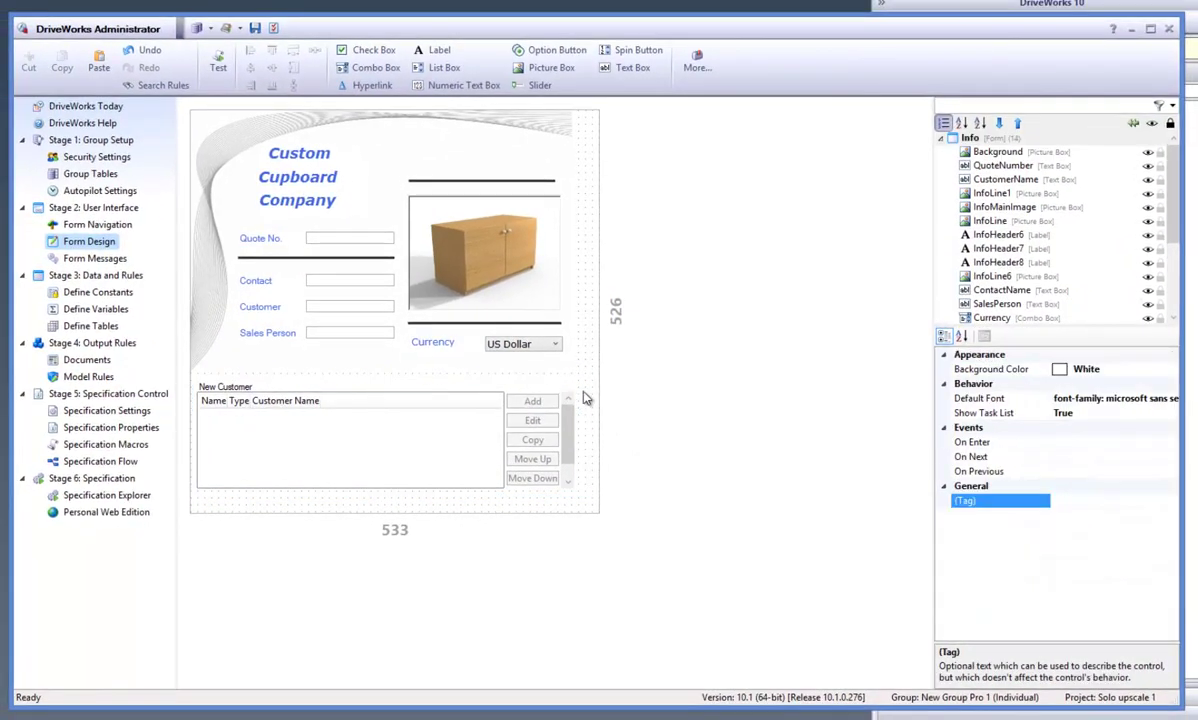
{"action": "left_click", "coordinate": [138, 497]}
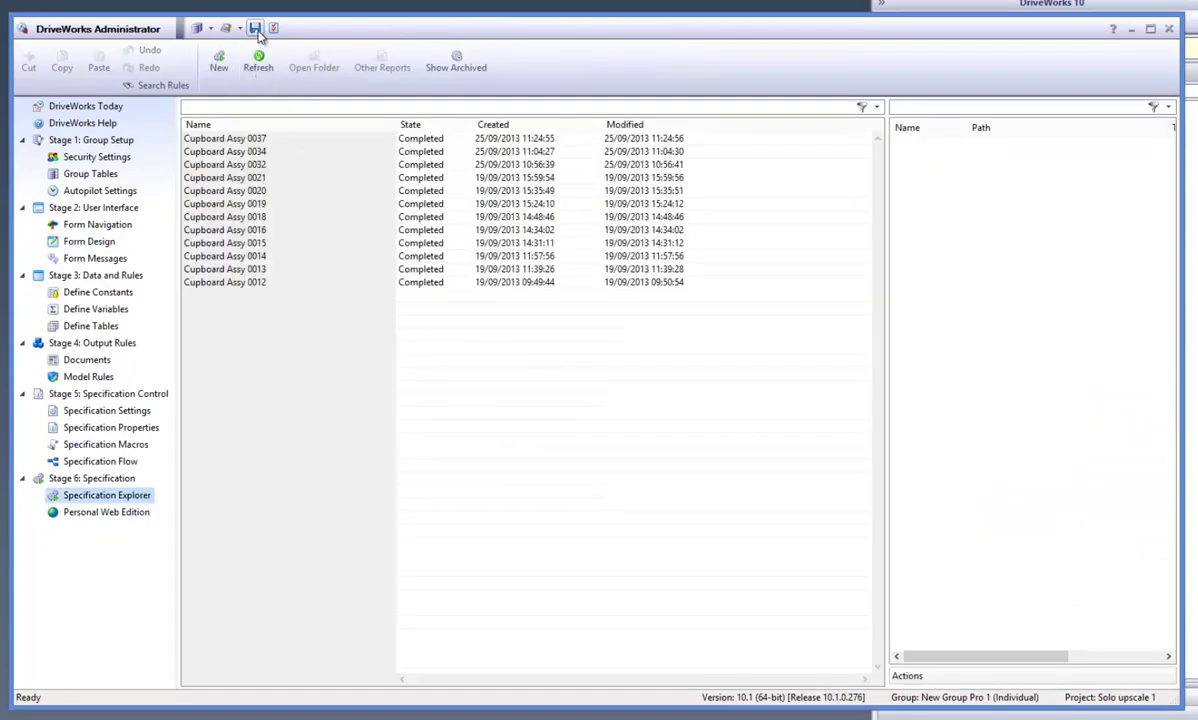
{"action": "left_click", "coordinate": [218, 65]}
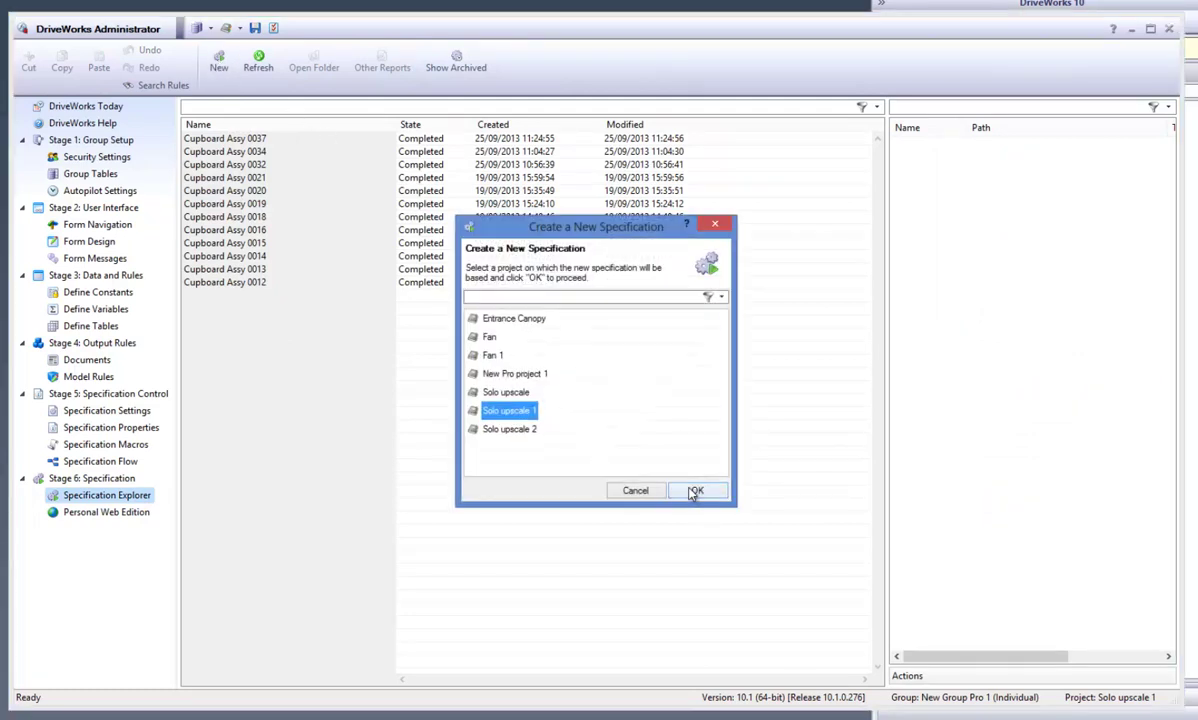
{"action": "left_click", "coordinate": [694, 490]}
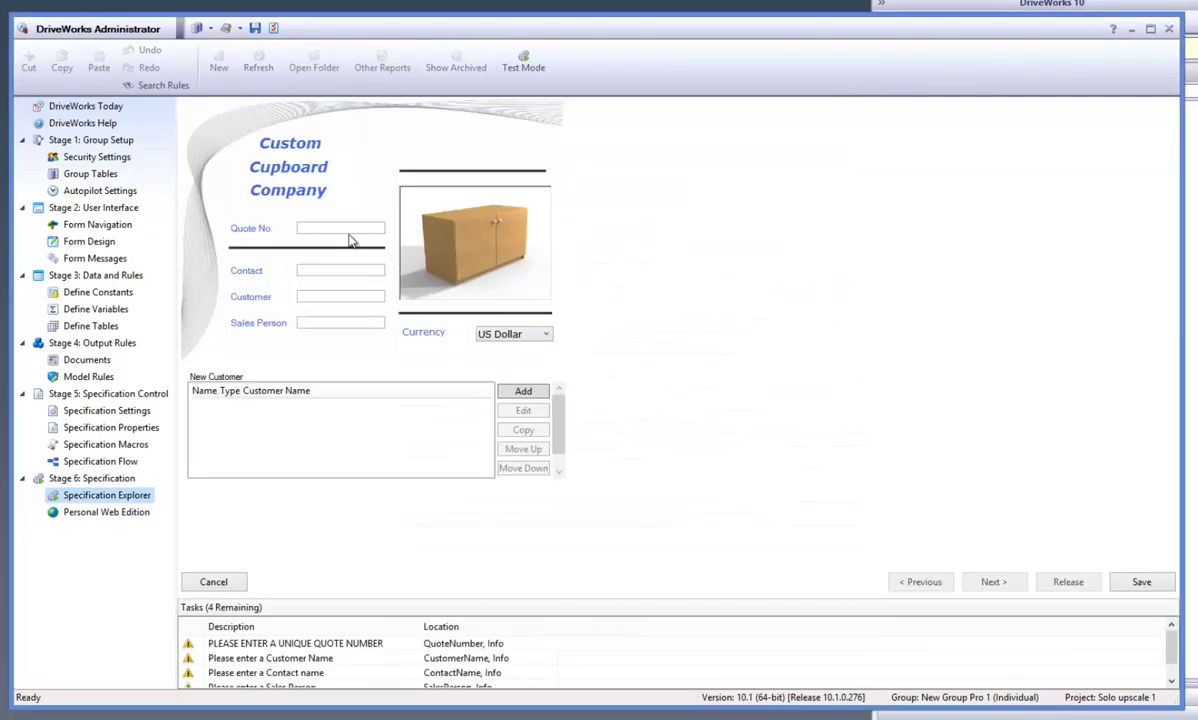
- Enter Quote No Dw842, Contact Mark, Customer Robert, Sales Person Maria, currency Sterling
{"action": "left_click", "coordinate": [345, 229]}
{"action": "type", "text": "Dw842"}
{"action": "left_click", "coordinate": [324, 268]}
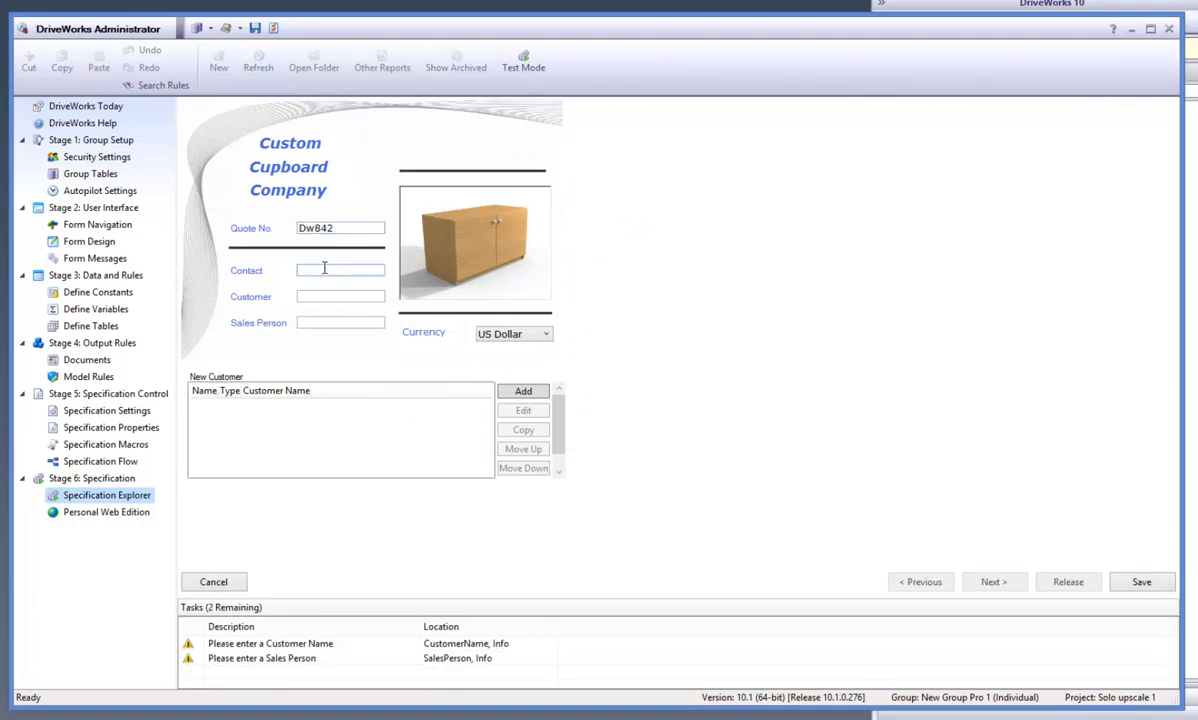
{"action": "type", "text": "Mark"}
{"action": "left_click", "coordinate": [321, 297]}
{"action": "type", "text": "Robert"}
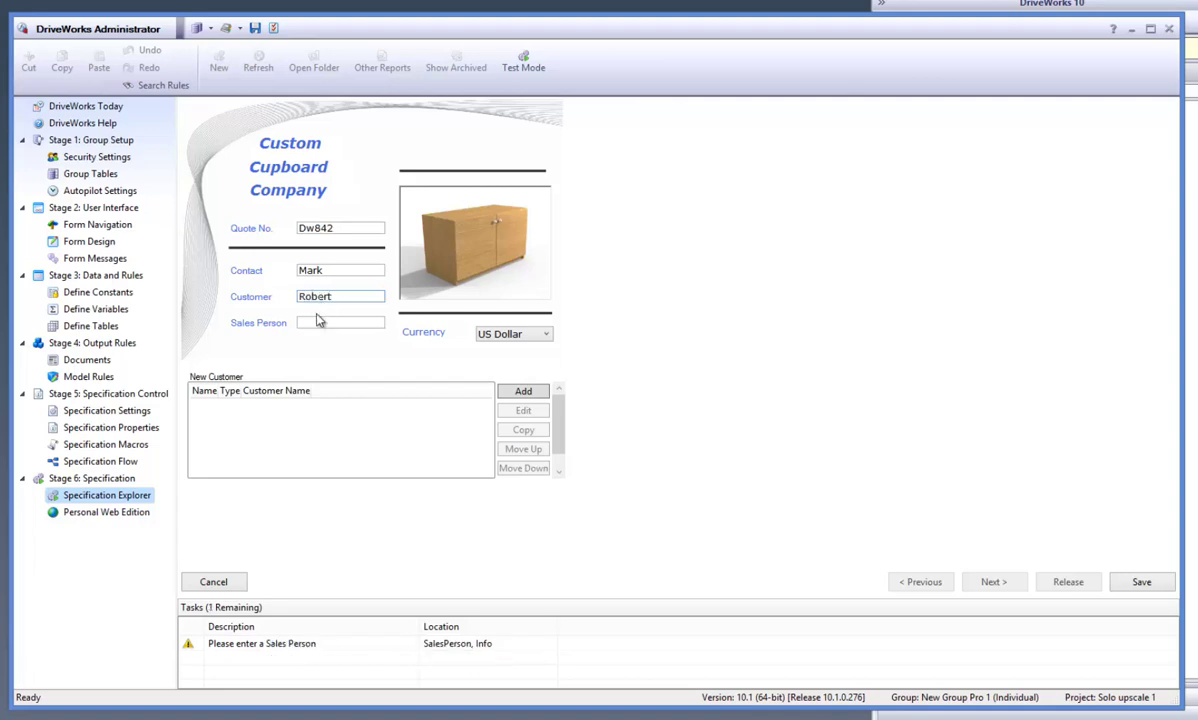
{"action": "left_click", "coordinate": [334, 320]}
{"action": "type", "text": "Maria"}
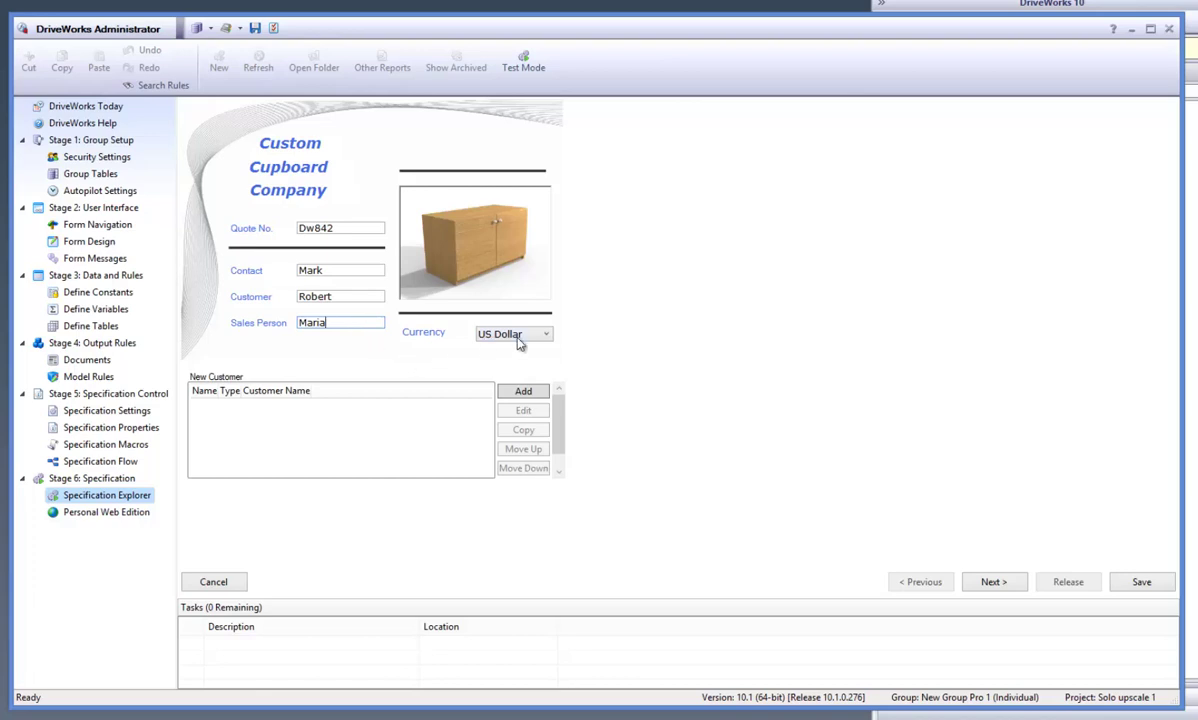
{"action": "left_click", "coordinate": [500, 334]}
{"action": "left_click", "coordinate": [495, 361]}
- Add a list entry with Contact Mark, Customer Phillip, Sales Person Chris, then widen the Type column
{"action": "left_click", "coordinate": [521, 391]}
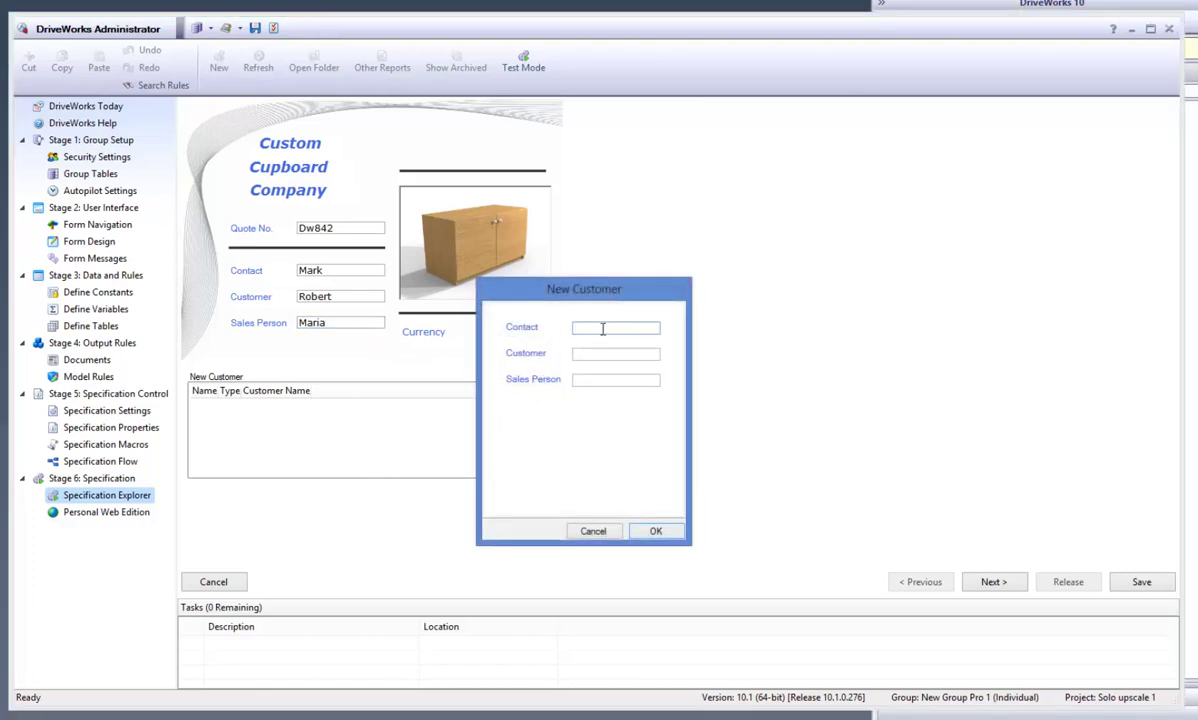
{"action": "type", "text": "Mark"}
{"action": "left_click", "coordinate": [627, 353]}
{"action": "type", "text": "Phillip"}
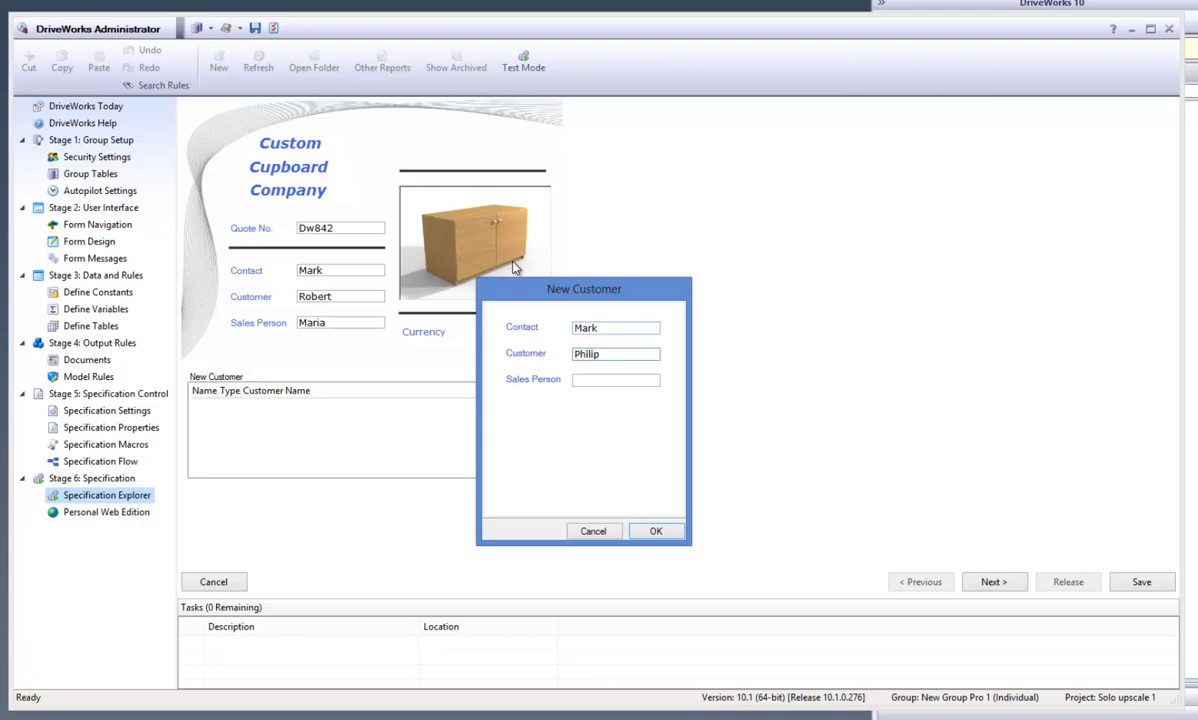
{"action": "left_click", "coordinate": [608, 379]}
{"action": "type", "text": "Chris"}
{"action": "left_click", "coordinate": [658, 533]}
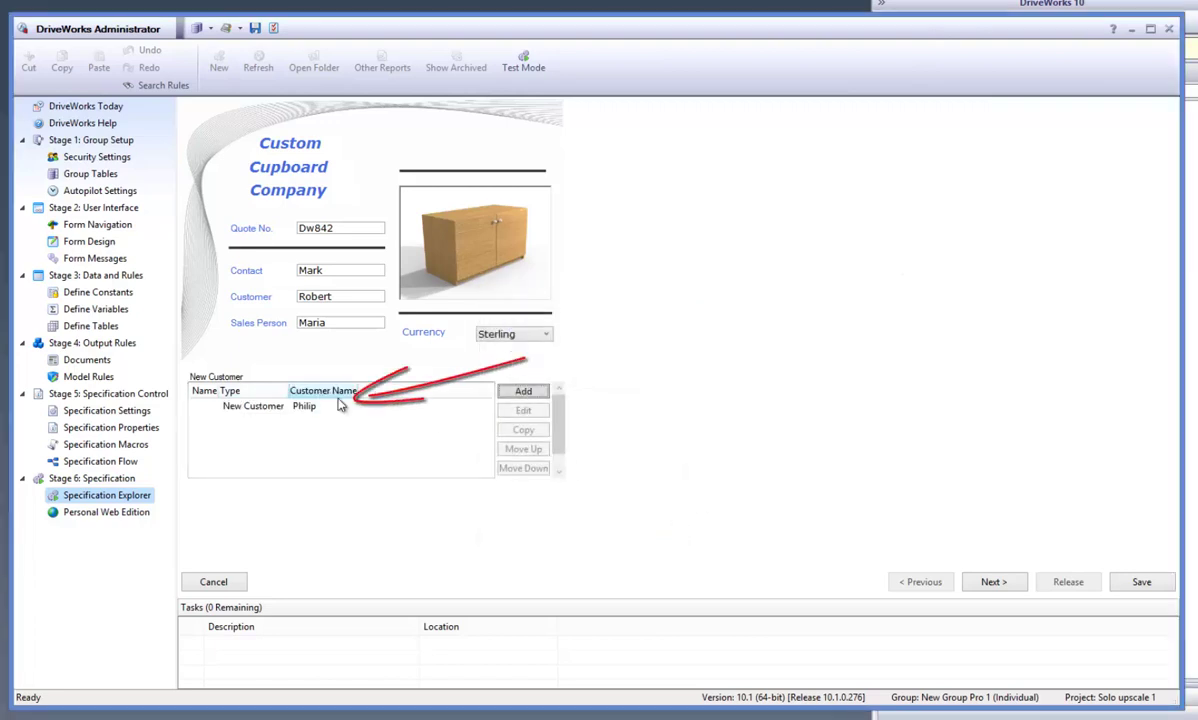
{"action": "left_click_drag", "start_coordinate": [289, 390], "coordinate": [308, 390]}
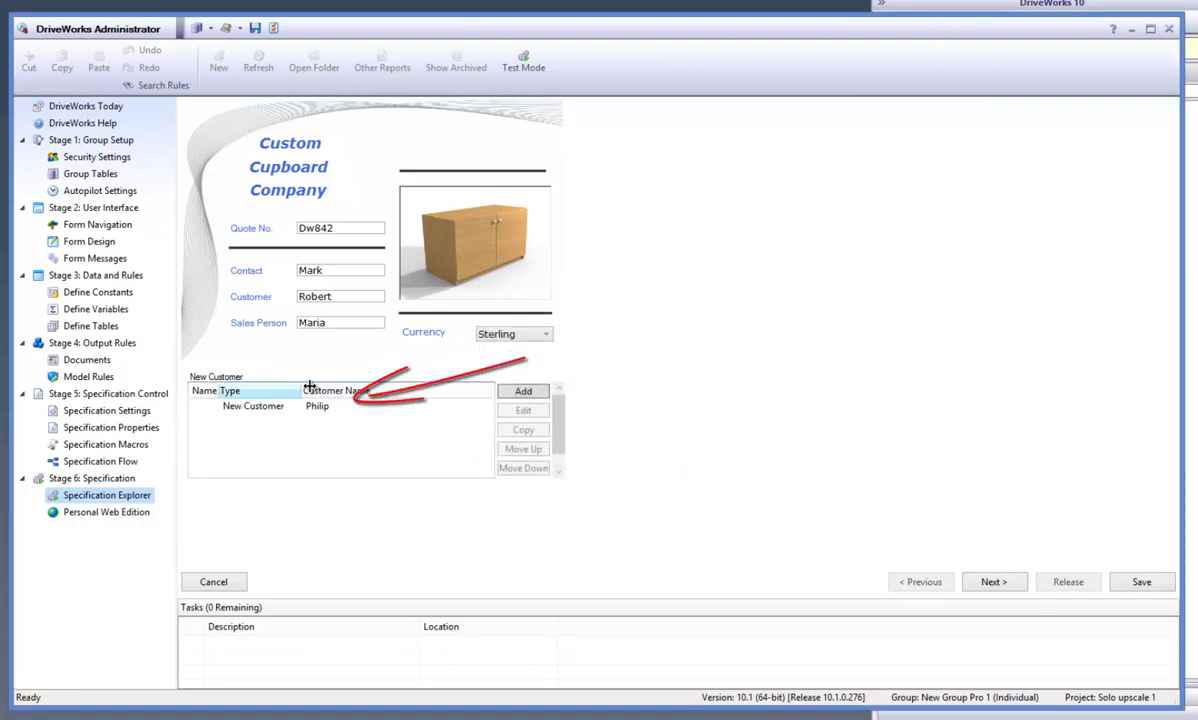